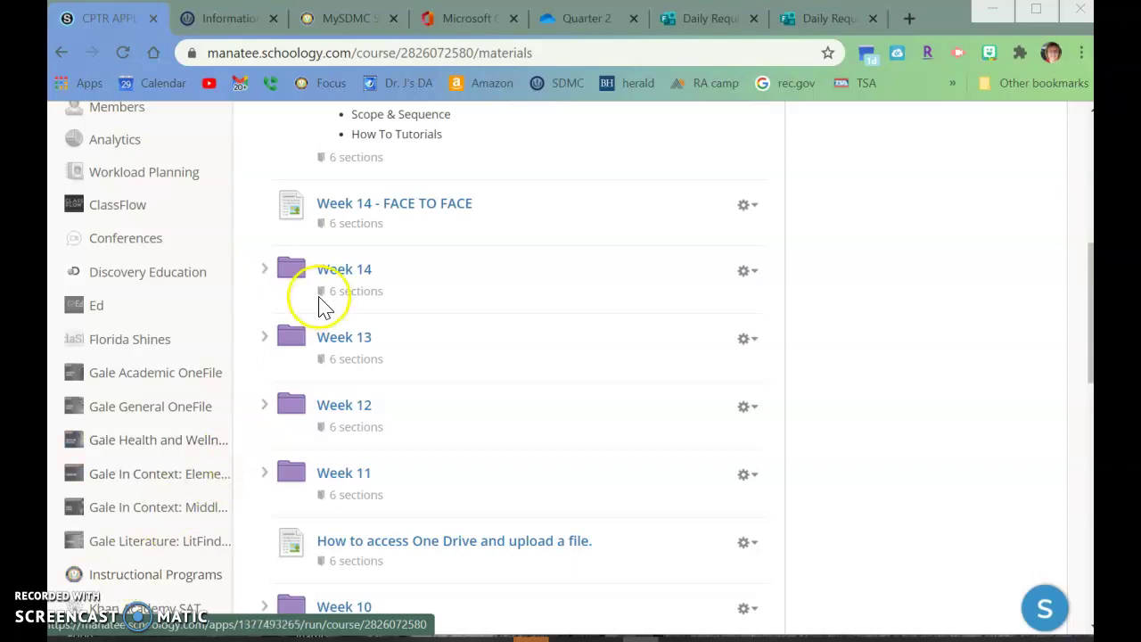
# Open Week 14 Assignment 3 from the course's Week 14 materials and read its instructions
pyautogui.click(328, 272)
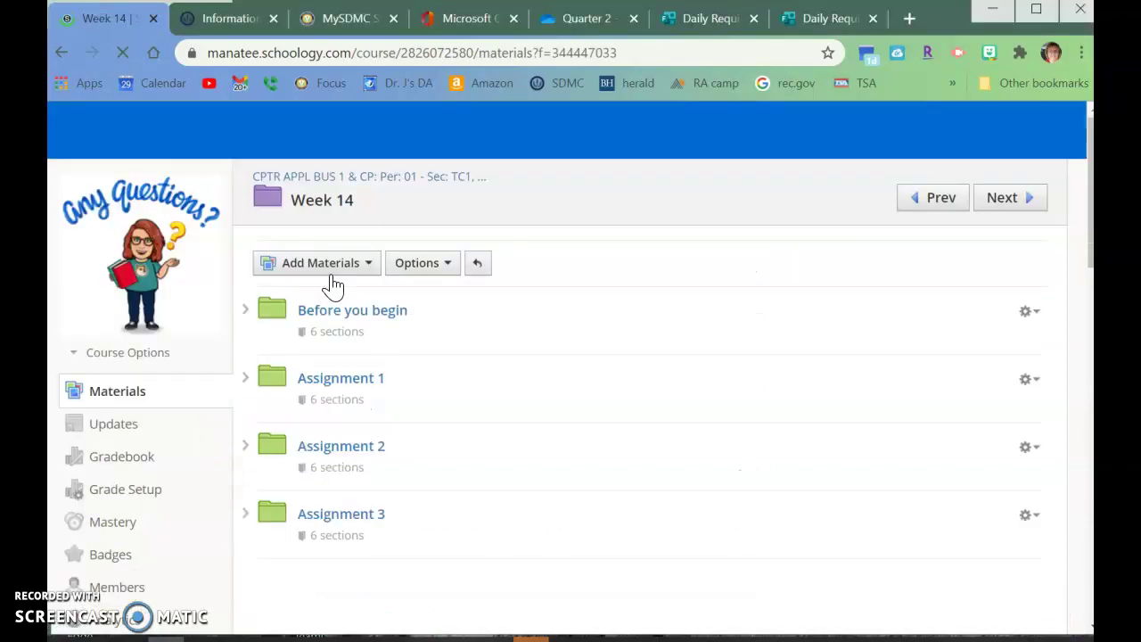
pyautogui.click(340, 515)
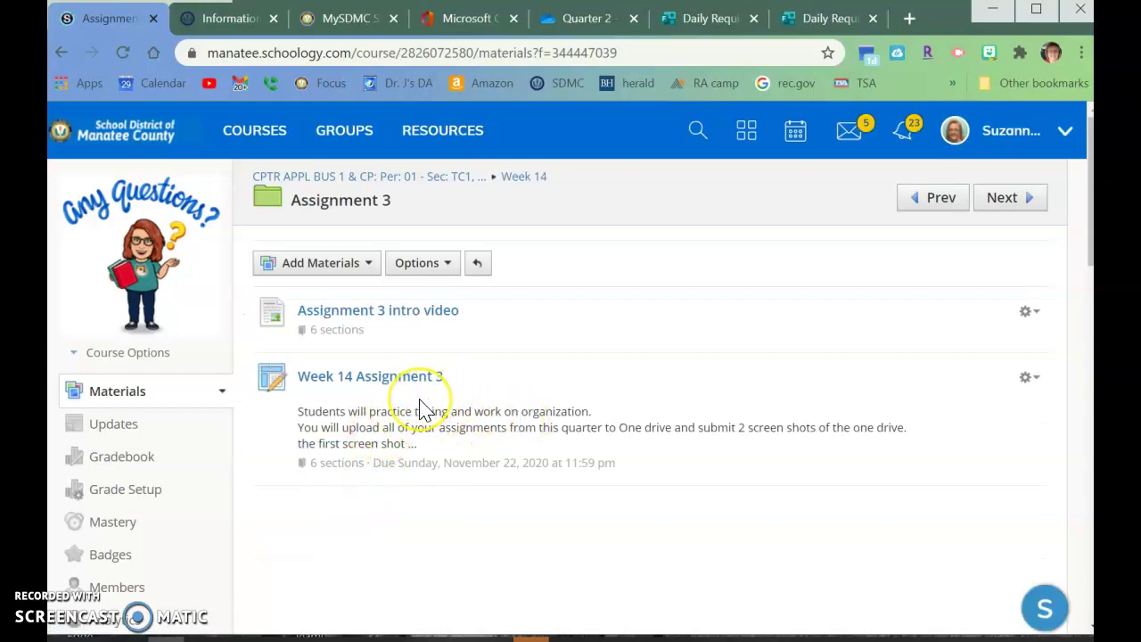
pyautogui.click(419, 384)
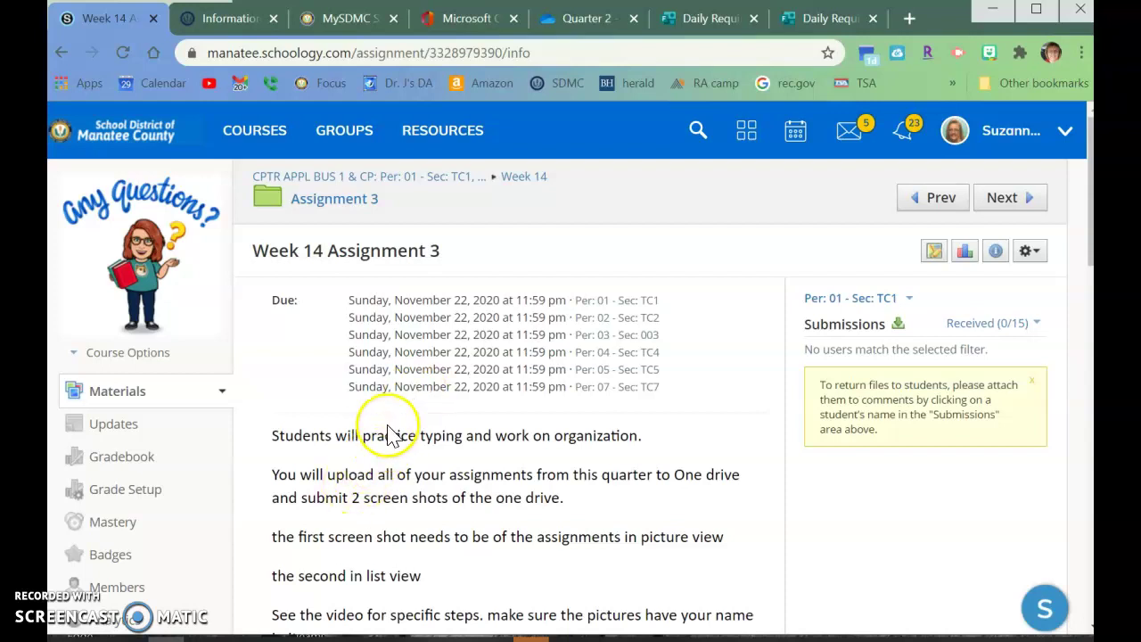
pyautogui.scroll(-3, 379, 433)
pyautogui.scroll(3, 371, 441)
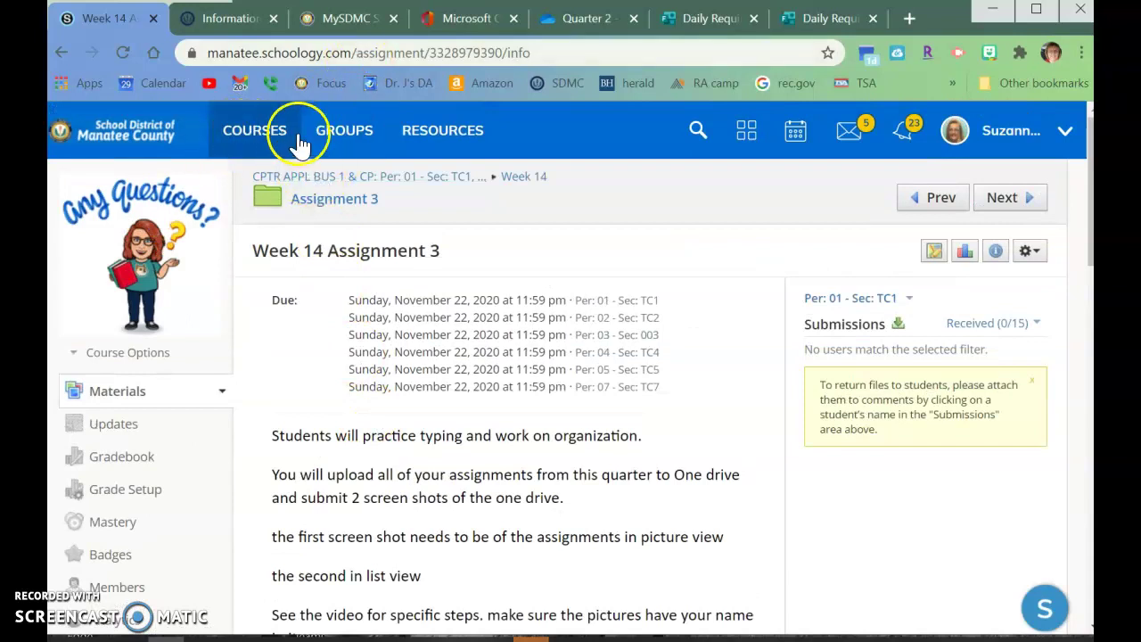
# Switch to OneDrive through Office 365 and open the Quarter 2 folder inside Intro to Computer Apps
pyautogui.click(373, 29)
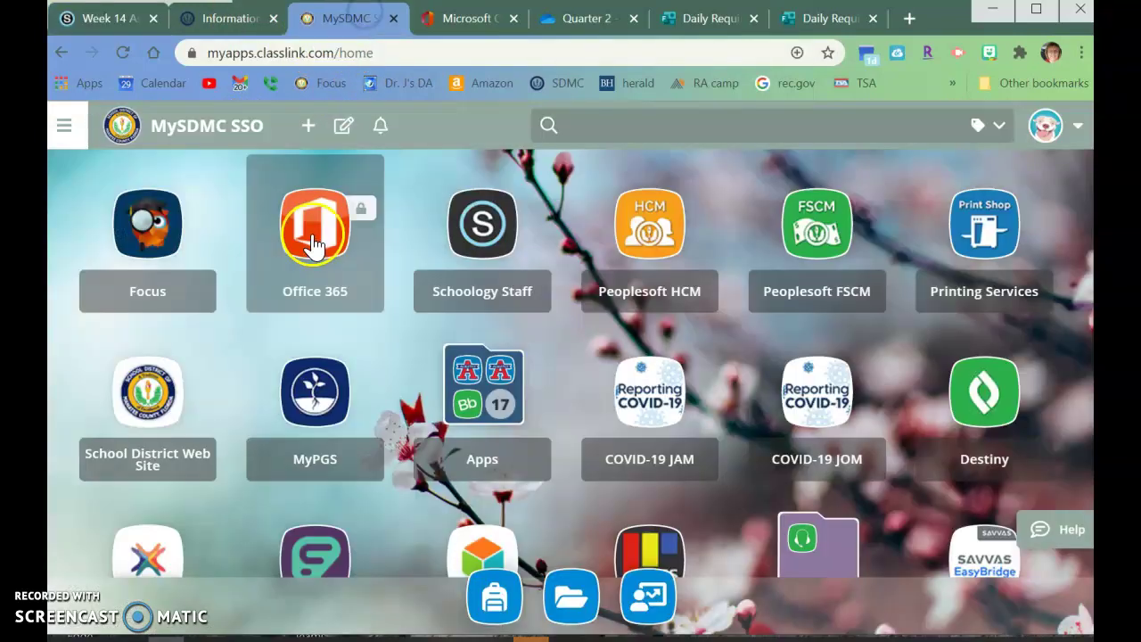
pyautogui.click(443, 25)
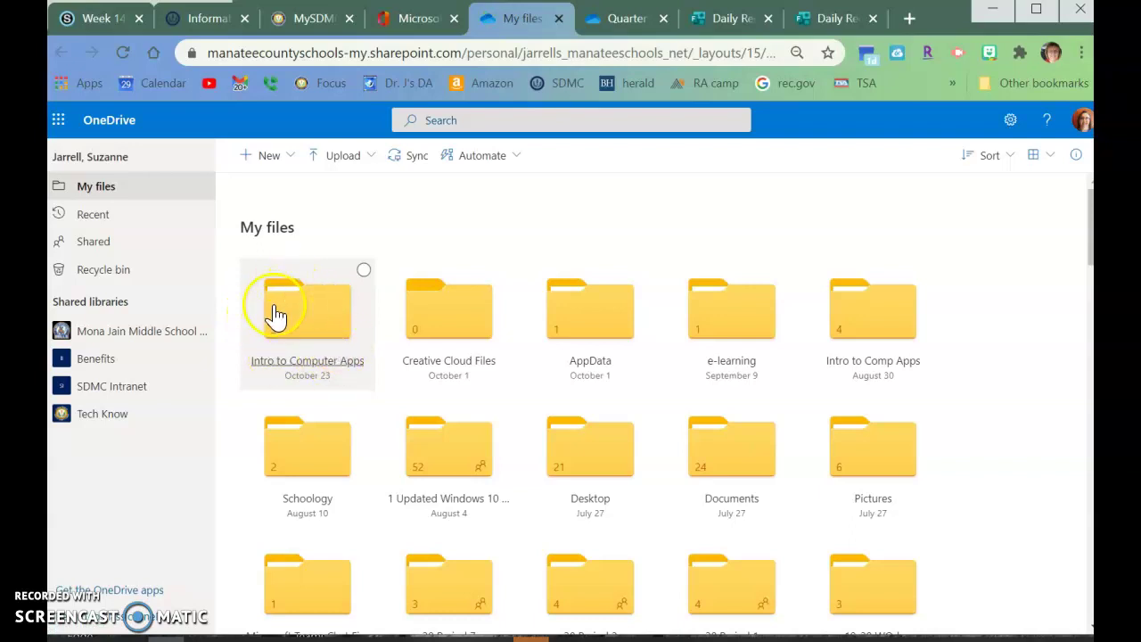
pyautogui.click(303, 321)
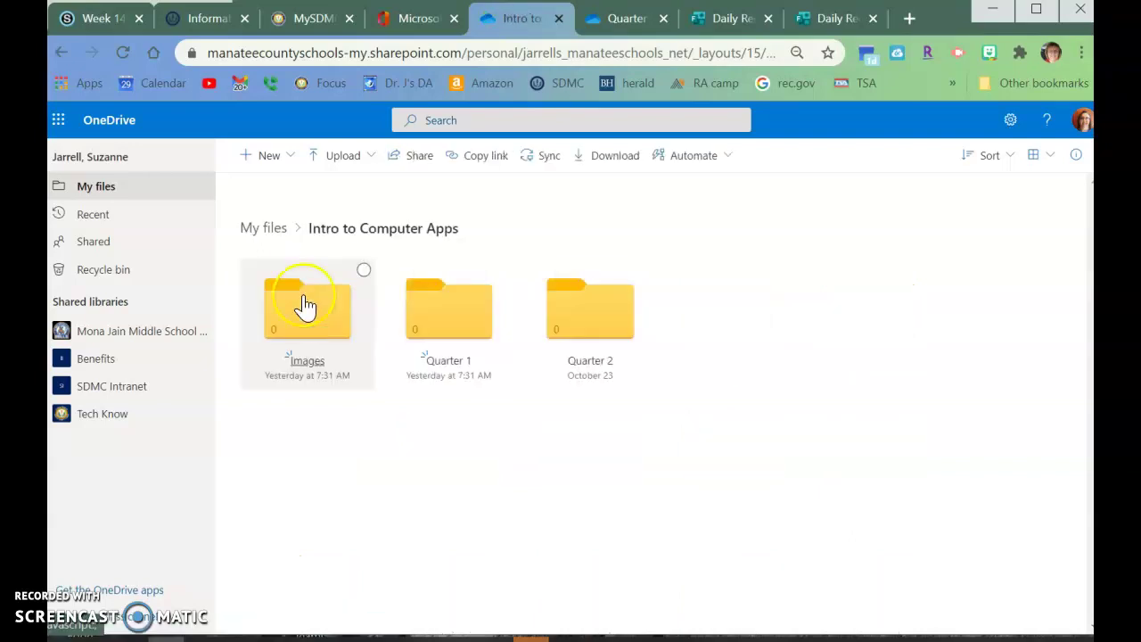
pyautogui.click(311, 361)
pyautogui.click(453, 373)
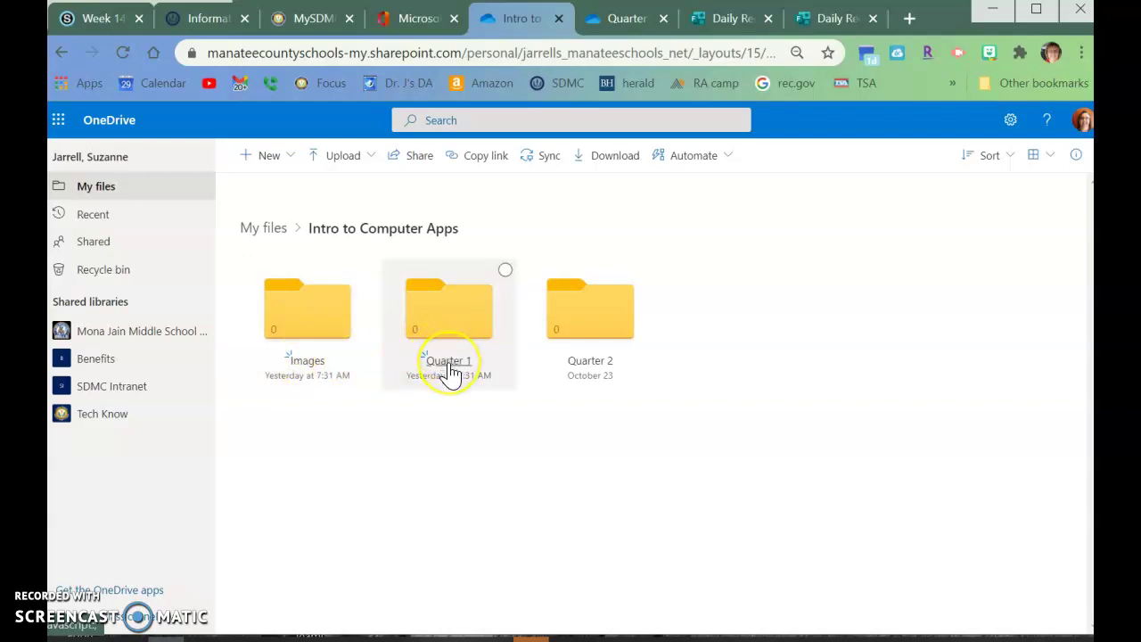
pyautogui.click(586, 368)
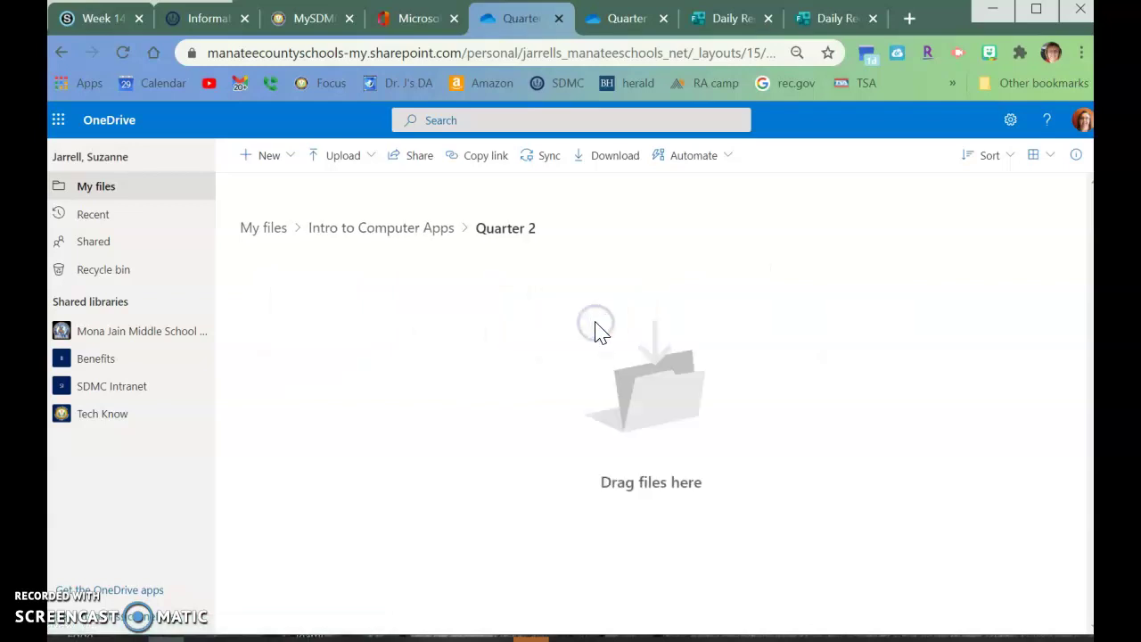
# Start a file upload to the OneDrive folder and browse to the local Intro to Computer Apps > Quarter 2 folder
pyautogui.click(343, 157)
pyautogui.click(332, 184)
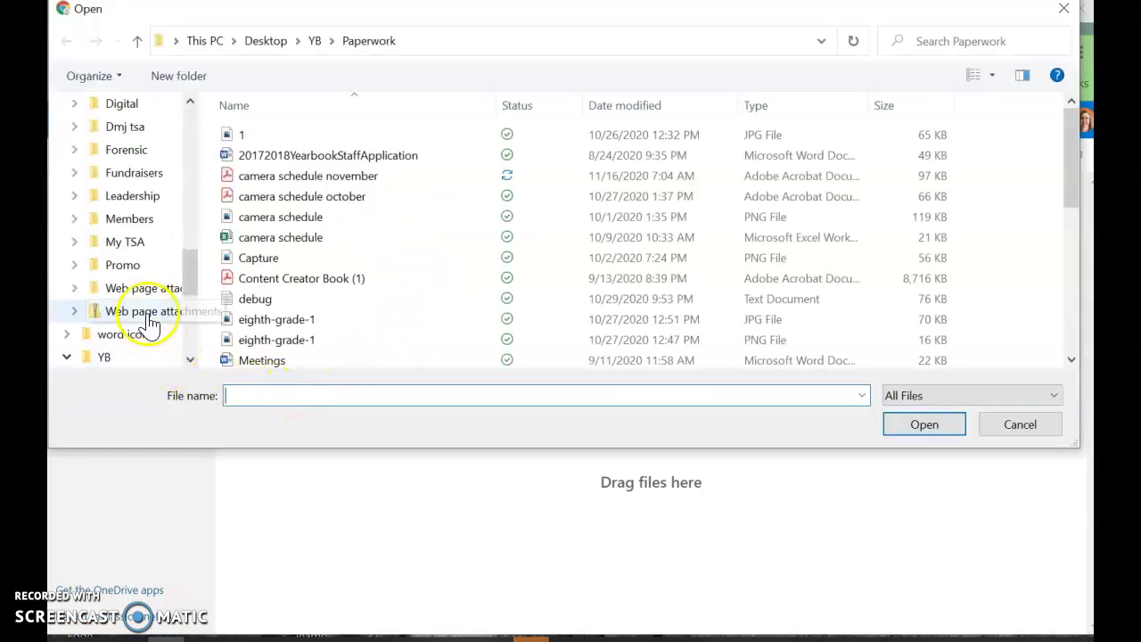
pyautogui.scroll(3, 147, 317)
pyautogui.scroll(3, 147, 308)
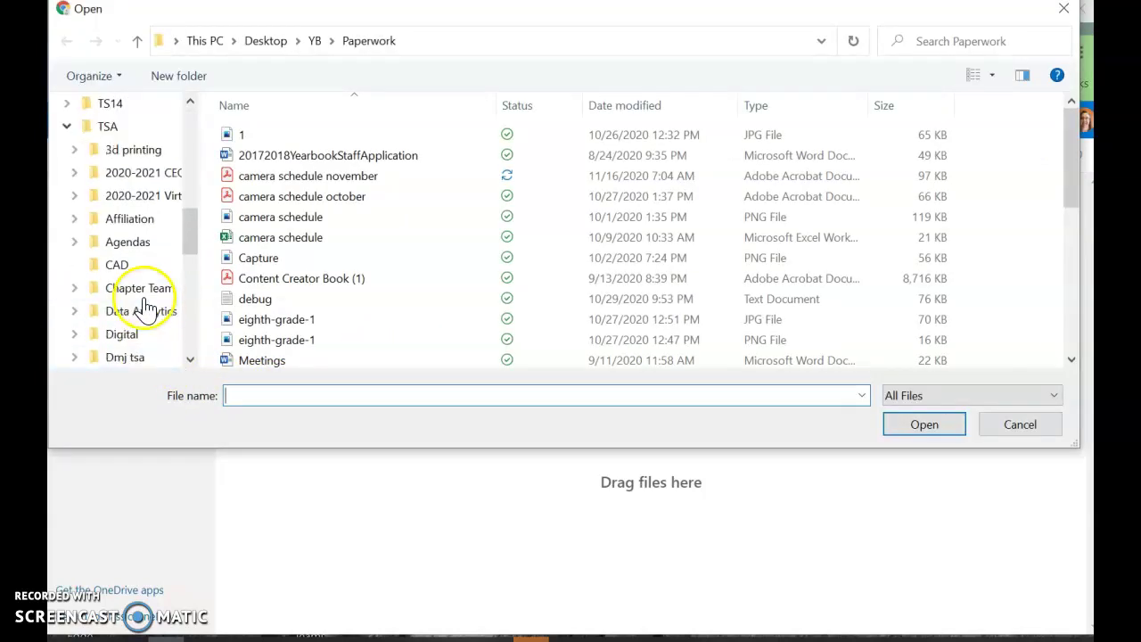
pyautogui.scroll(3, 145, 308)
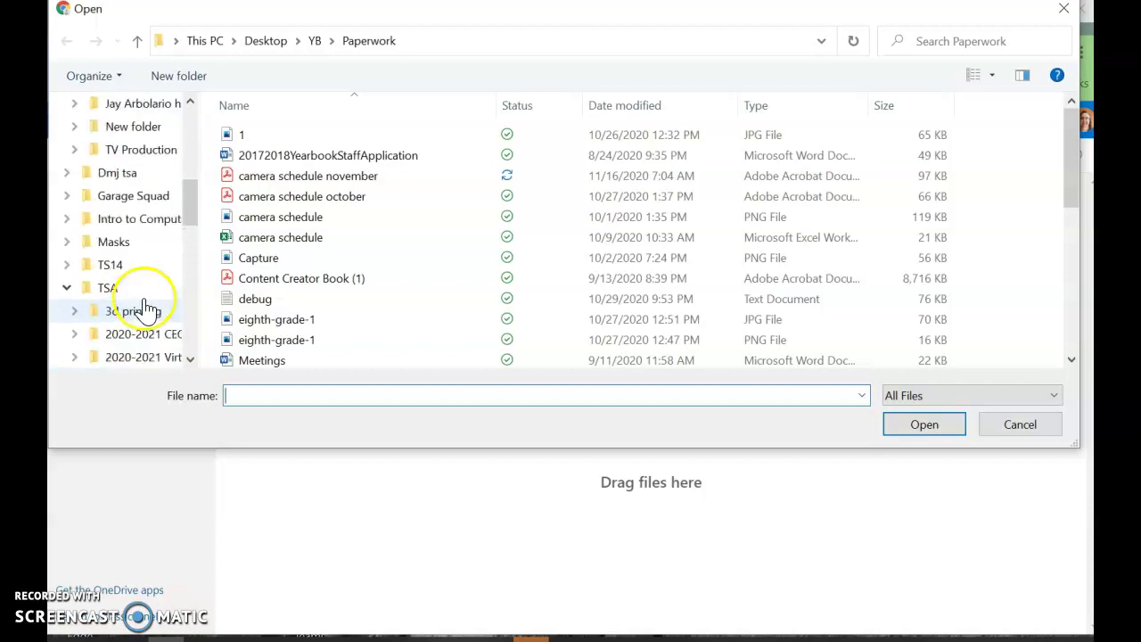
pyautogui.click(147, 223)
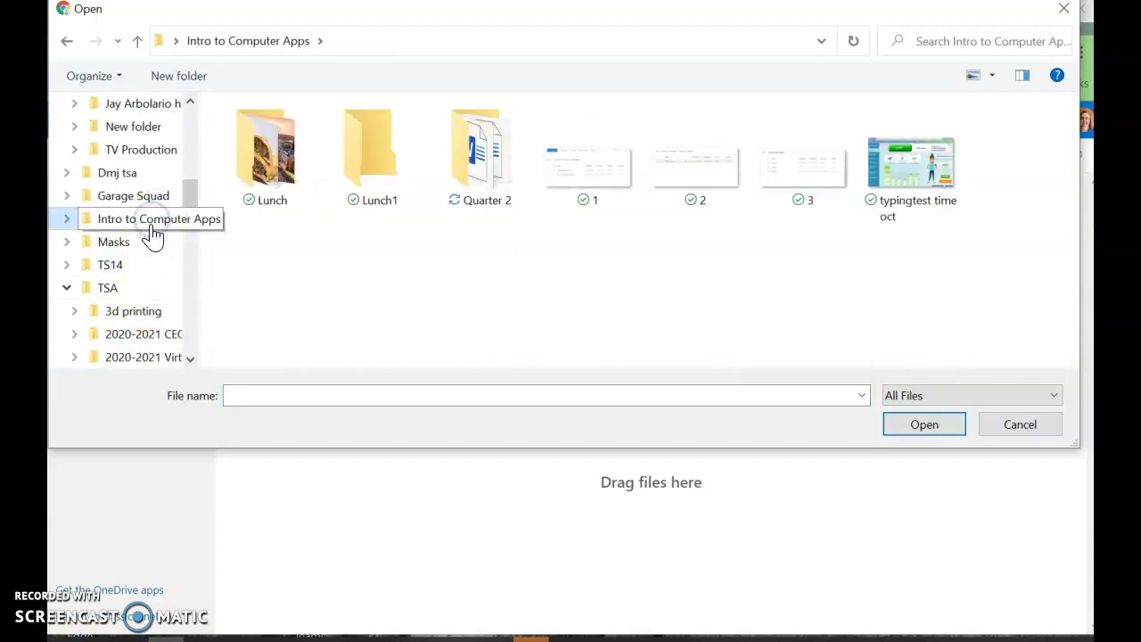
pyautogui.doubleClick(484, 169)
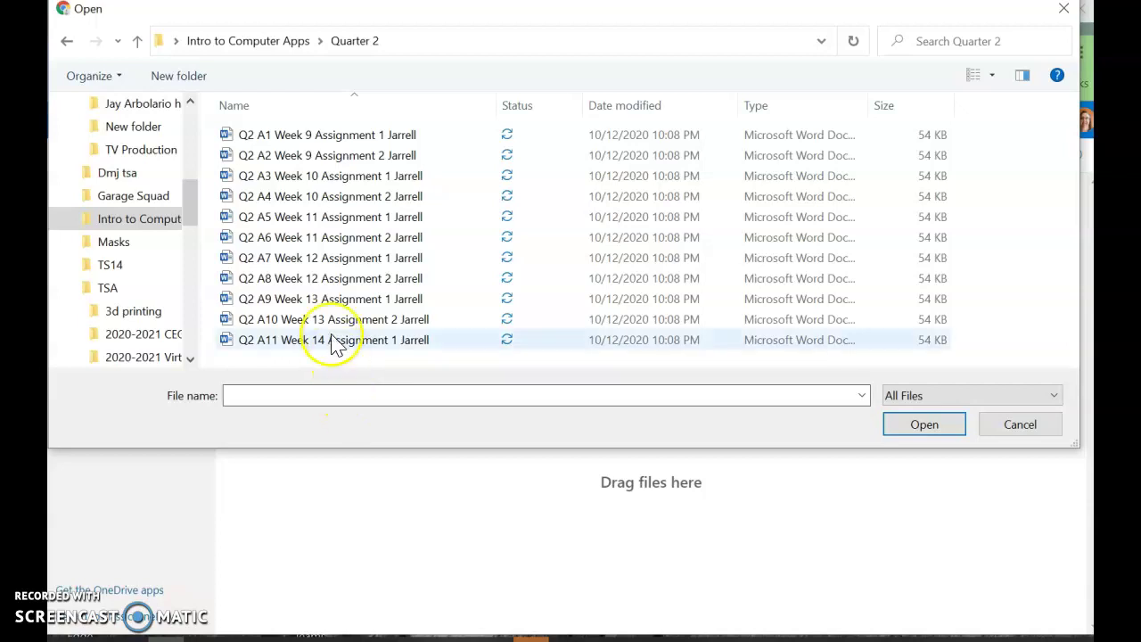
# Upload all the Q2 assignment documents from A1 Week 9 to A11 Week 14, and check the uploaded A9 file's name
pyautogui.click(325, 138)
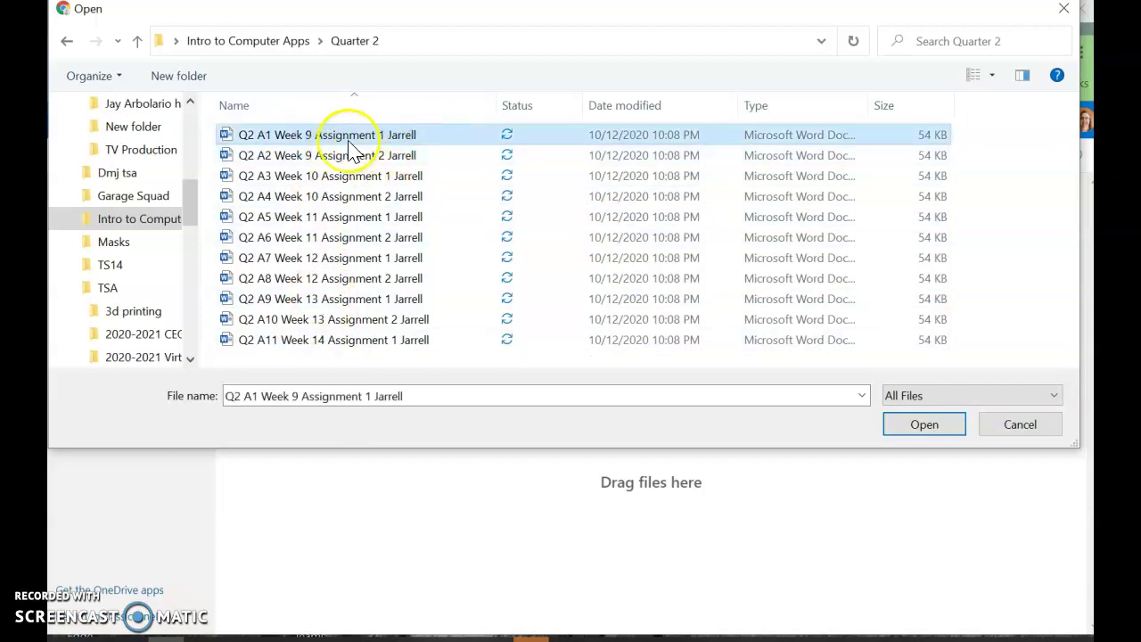
pyautogui.keyDown('shift'); pyautogui.click(359, 348); pyautogui.keyUp('shift')
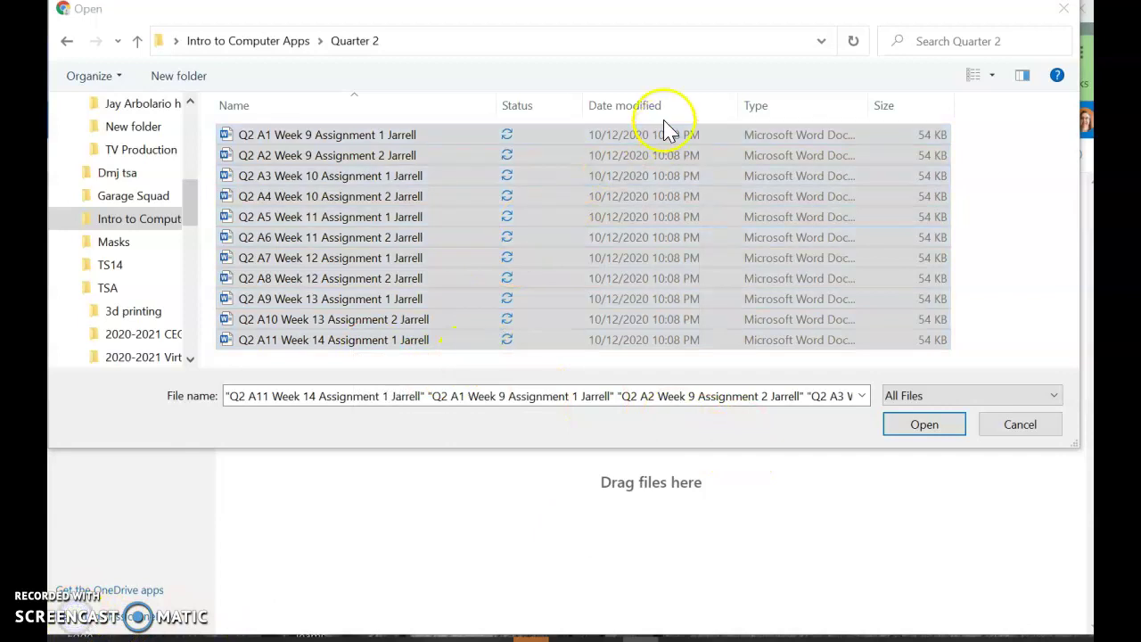
pyautogui.click(927, 426)
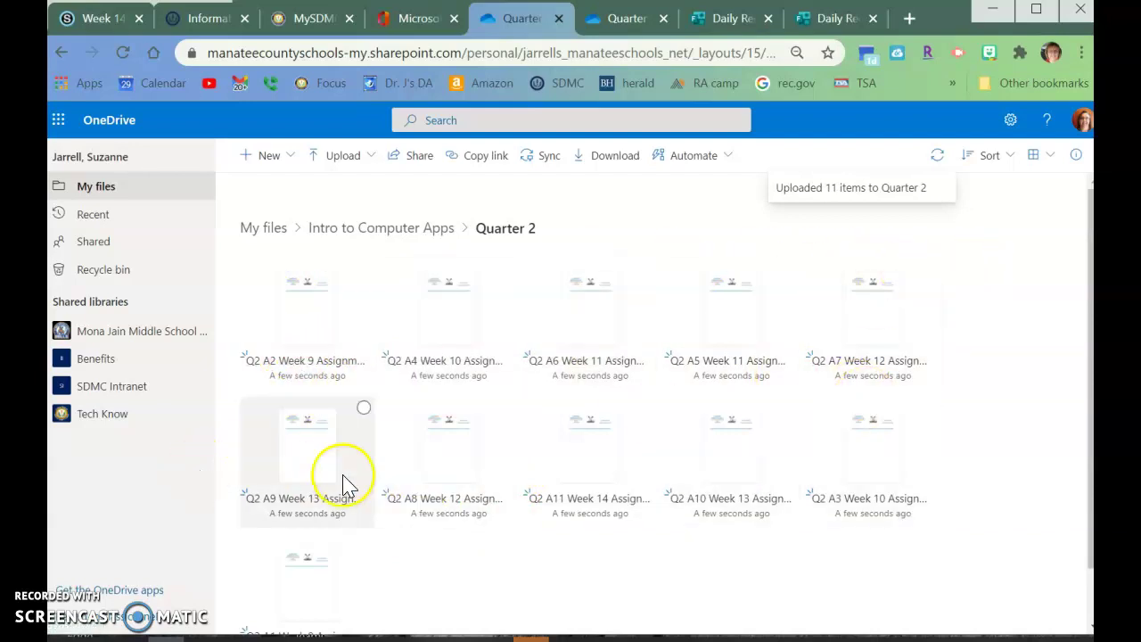
pyautogui.moveTo(290, 462)
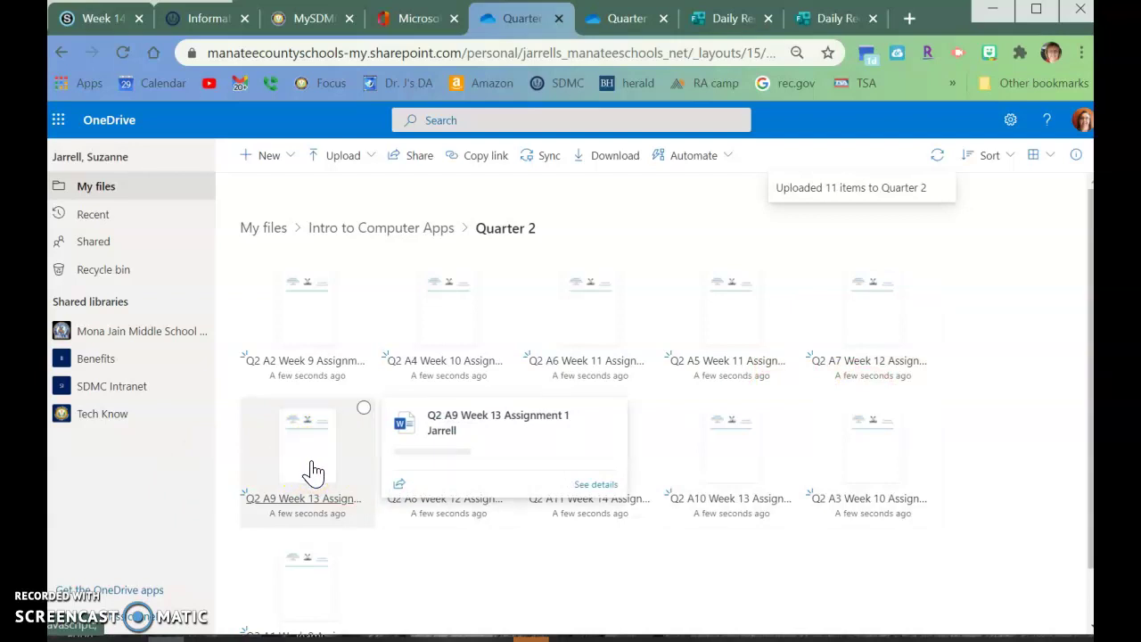
pyautogui.click(294, 511)
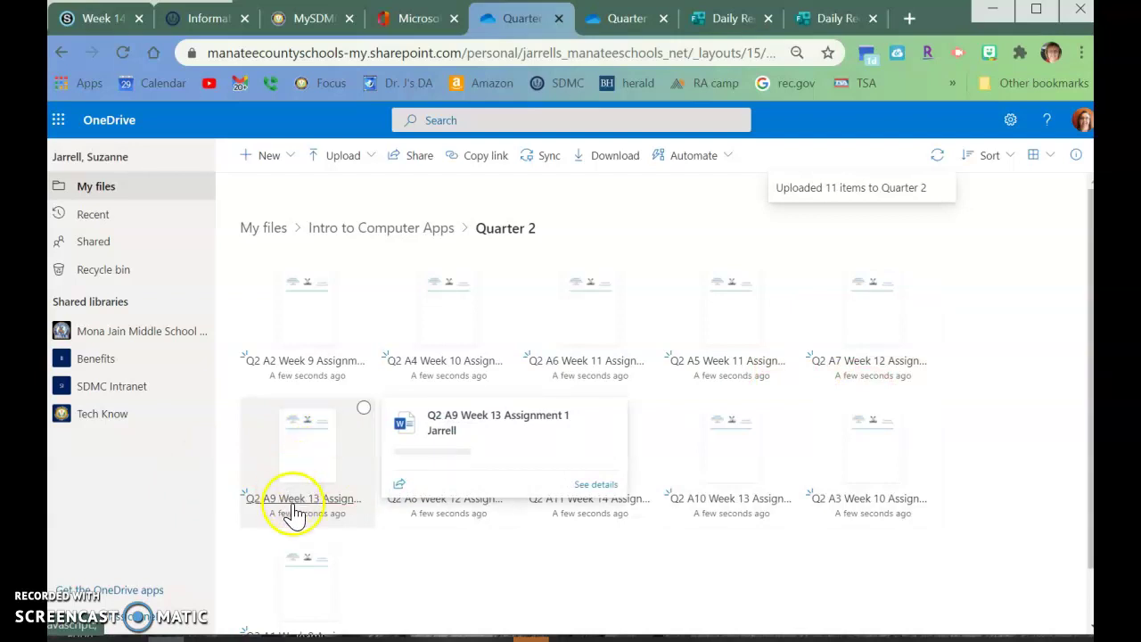
# Show the uploaded Quarter 2 files in List view, and settle on Compact List view
pyautogui.click(1045, 169)
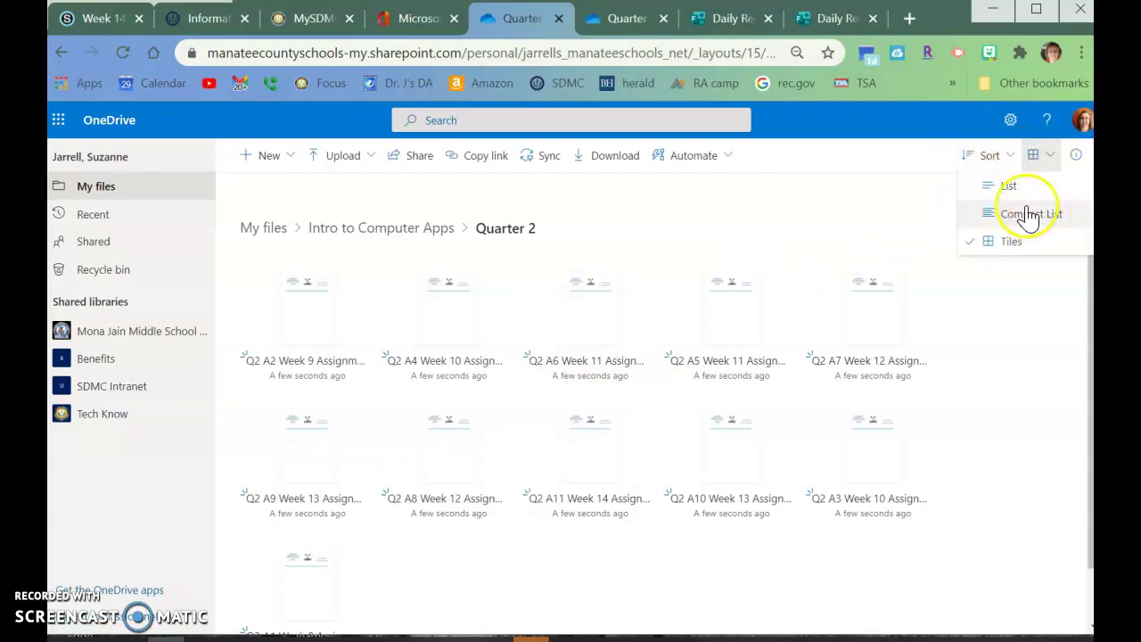
pyautogui.click(1017, 186)
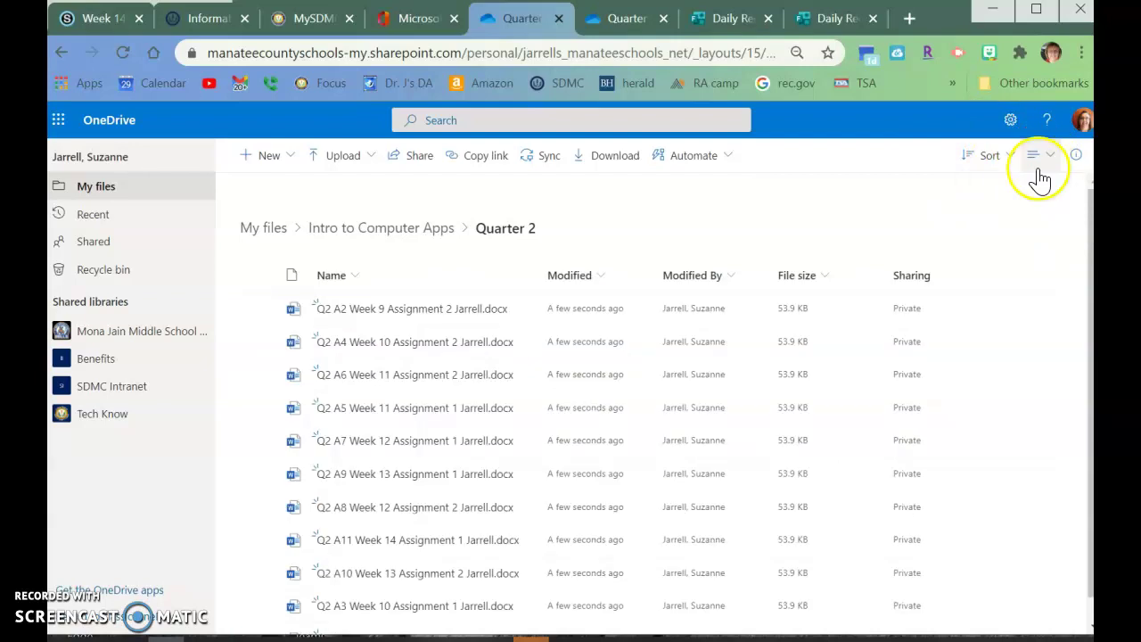
pyautogui.click(1045, 156)
pyautogui.click(1051, 219)
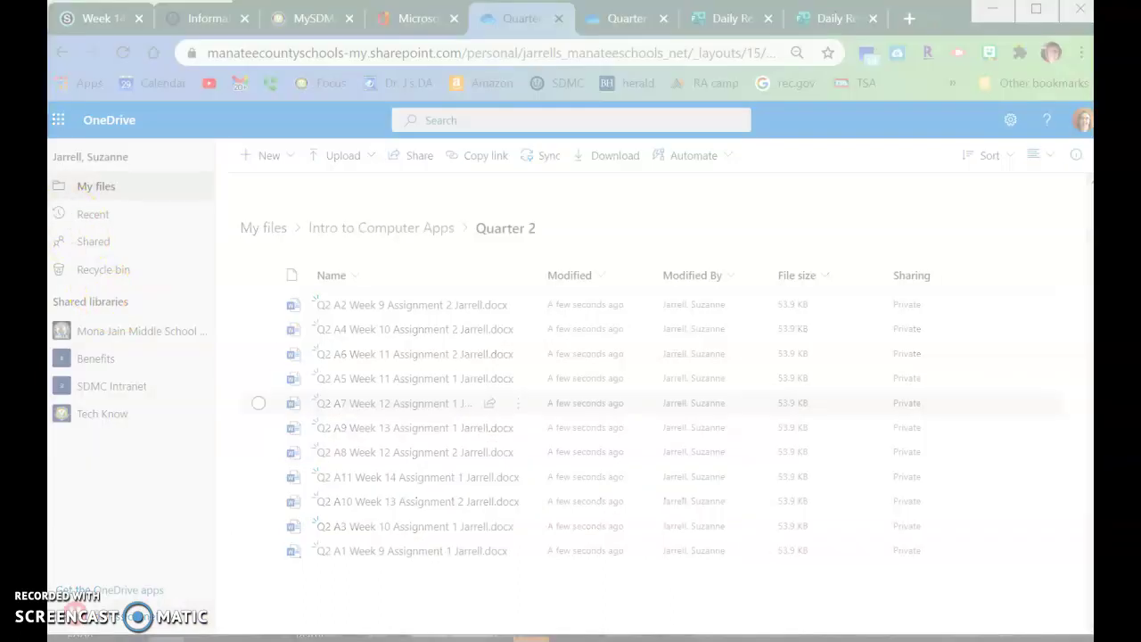
# Snip the OneDrive page in list view with Snipping Tool and save it as the PNG "listview" in the Week 14 folder
pyautogui.moveTo(49, 147); pyautogui.dragTo(1046, 582)
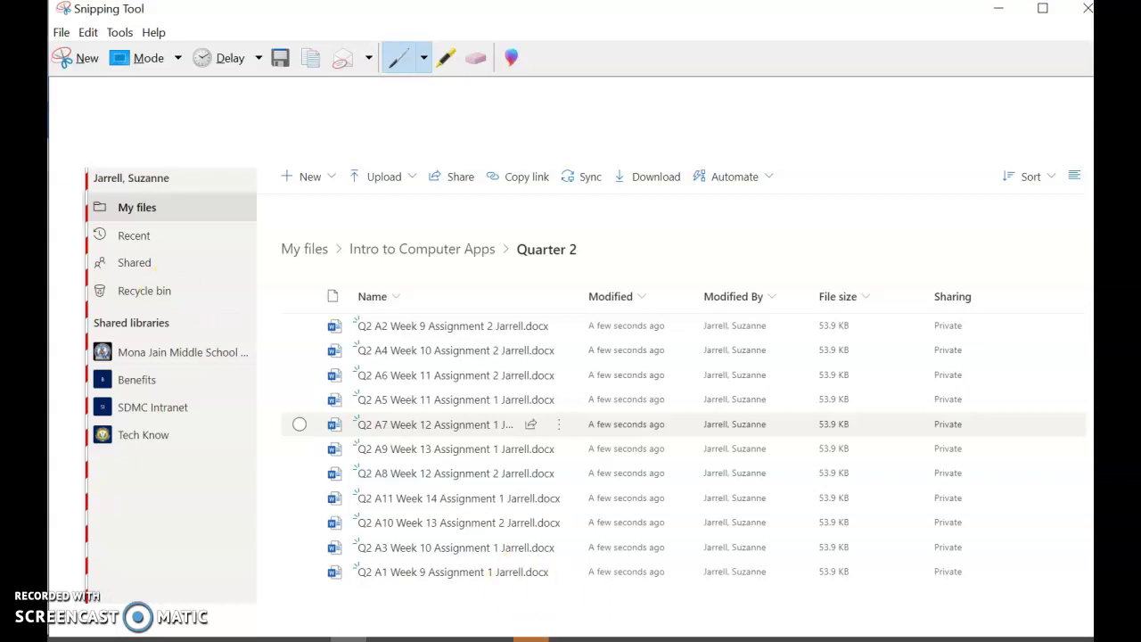
pyautogui.click(62, 32)
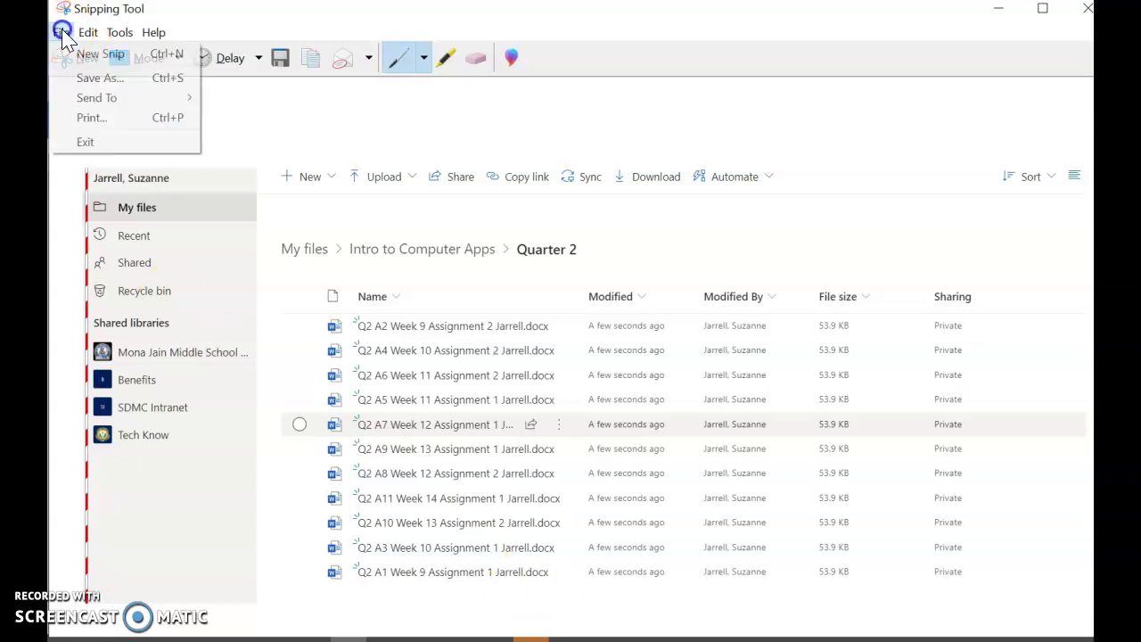
pyautogui.click(92, 80)
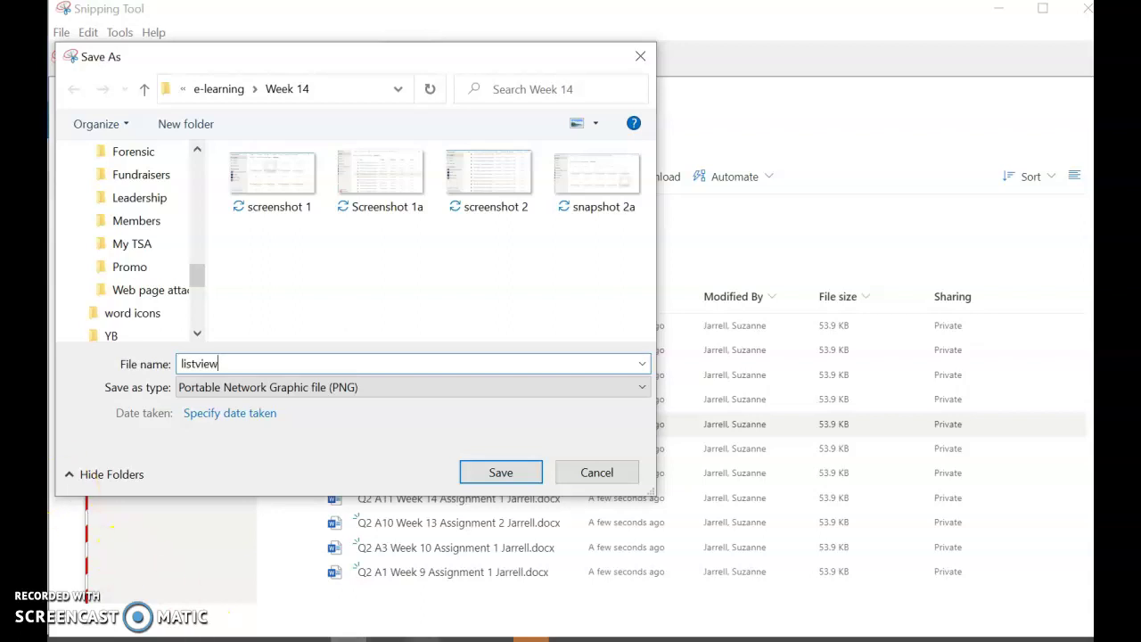
pyautogui.click(499, 472)
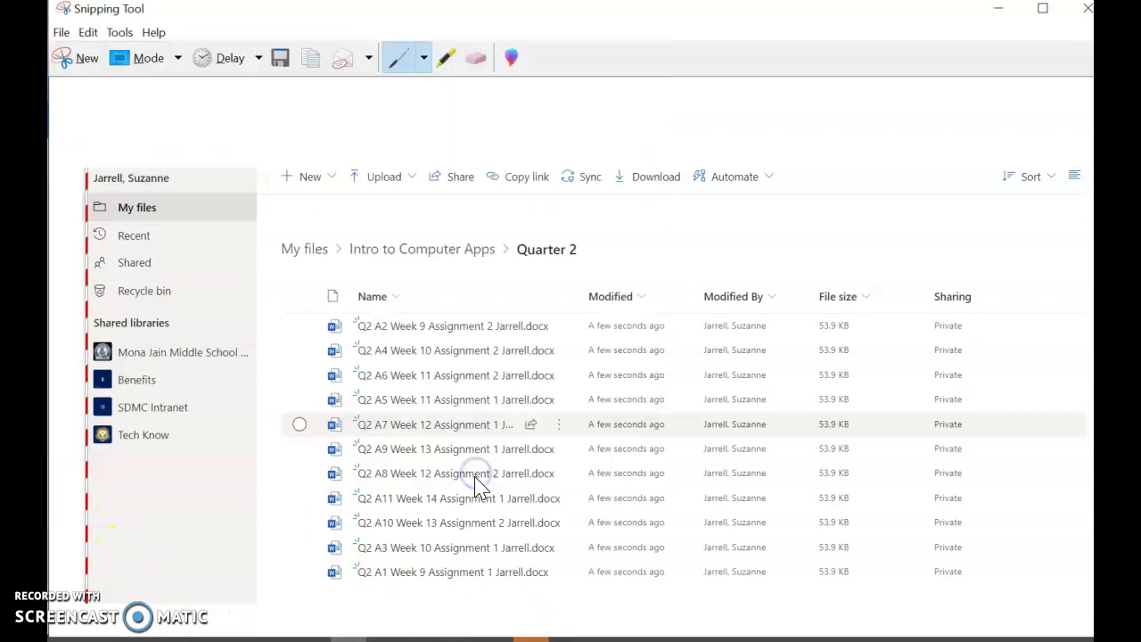
pyautogui.click(1084, 10)
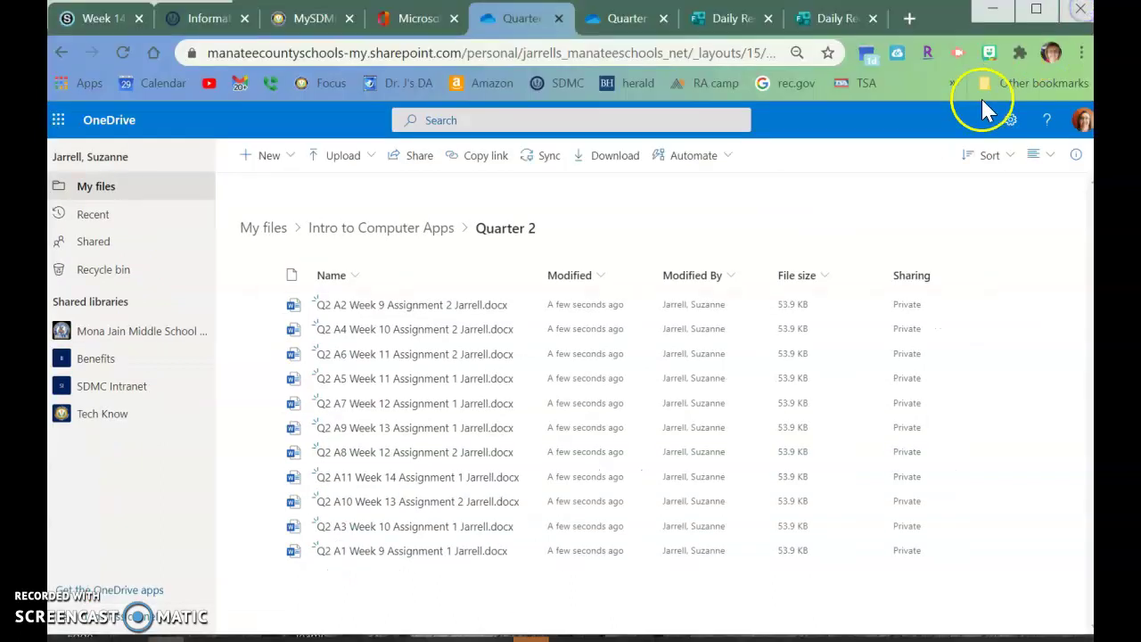
# Switch the Quarter 2 folder to Tiles view and capture a new rectangular snip of the OneDrive page
pyautogui.click(1053, 159)
pyautogui.click(1014, 244)
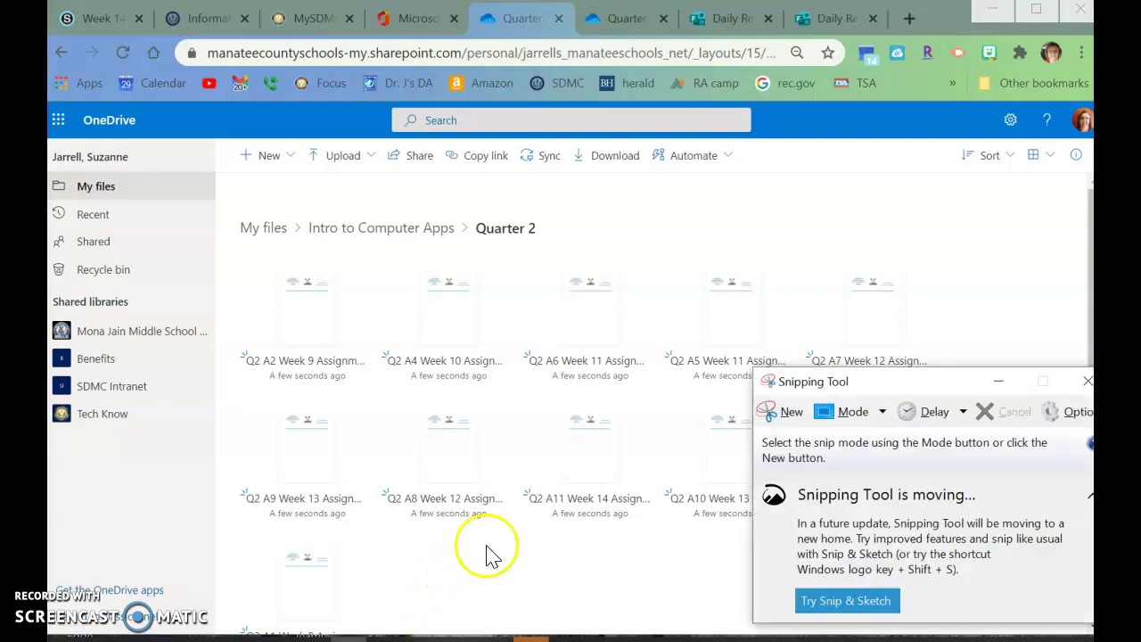
pyautogui.click(785, 414)
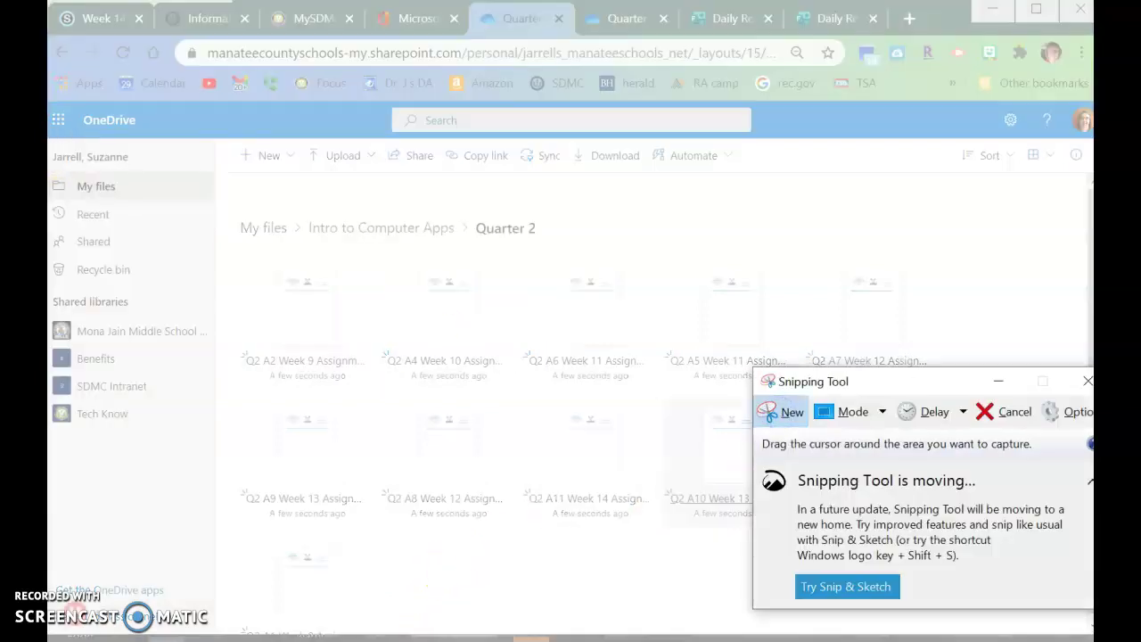
pyautogui.moveTo(48, 141); pyautogui.dragTo(1054, 578)
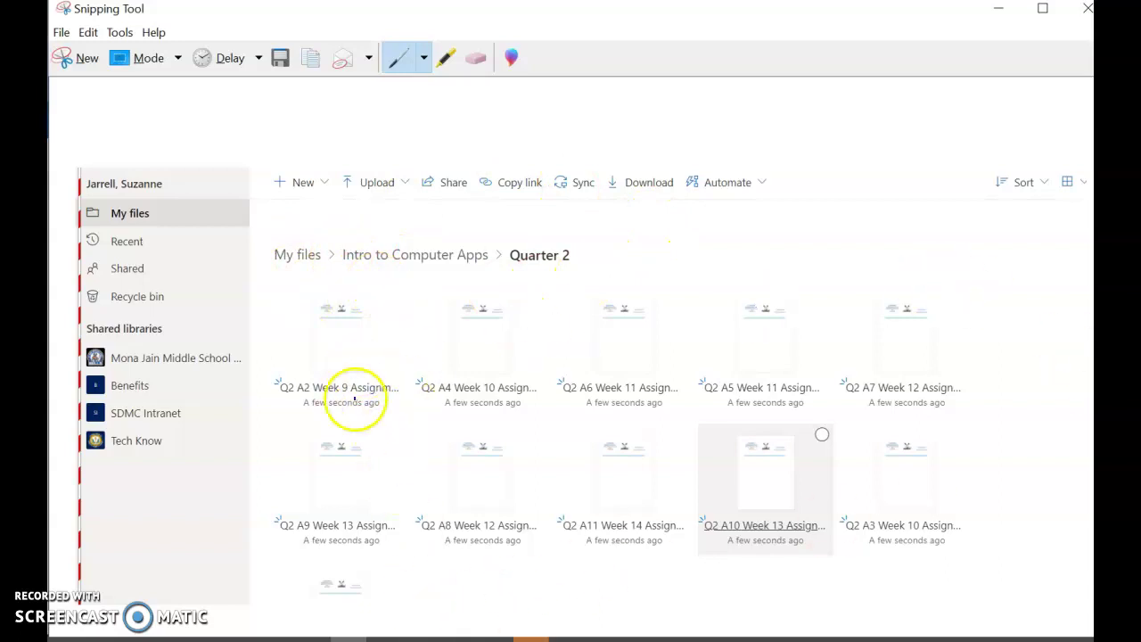
# Save the snip as the PNG "tile view" in the Week 14 folder and return to the Week 14 Assignment 3 page in Schoology
pyautogui.click(63, 33)
pyautogui.click(84, 82)
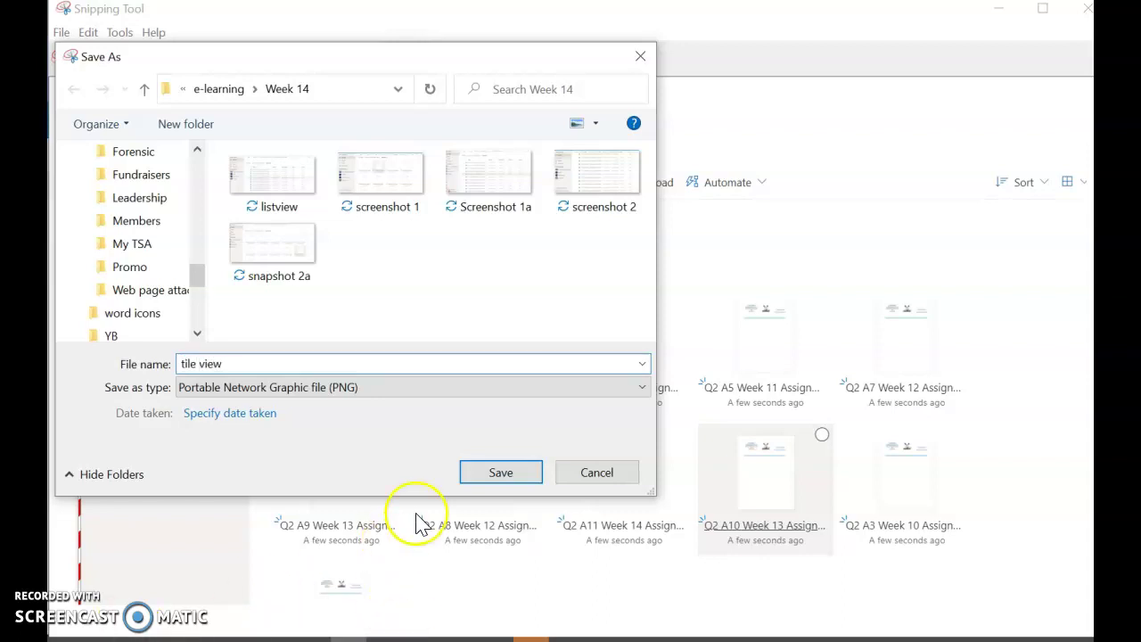
pyautogui.click(484, 471)
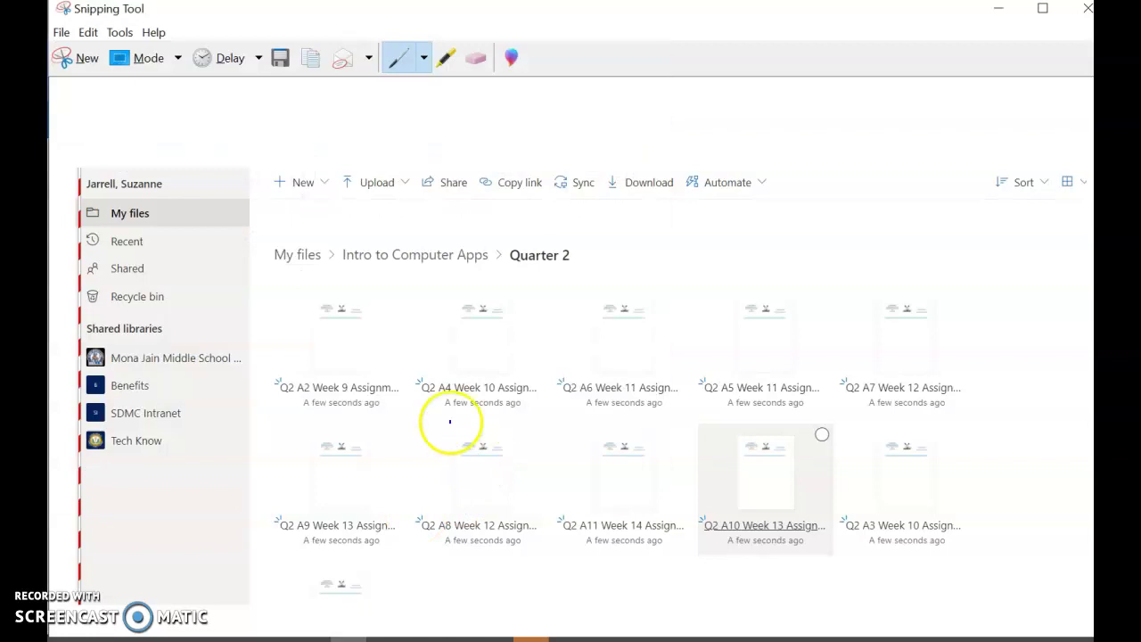
pyautogui.click(1086, 16)
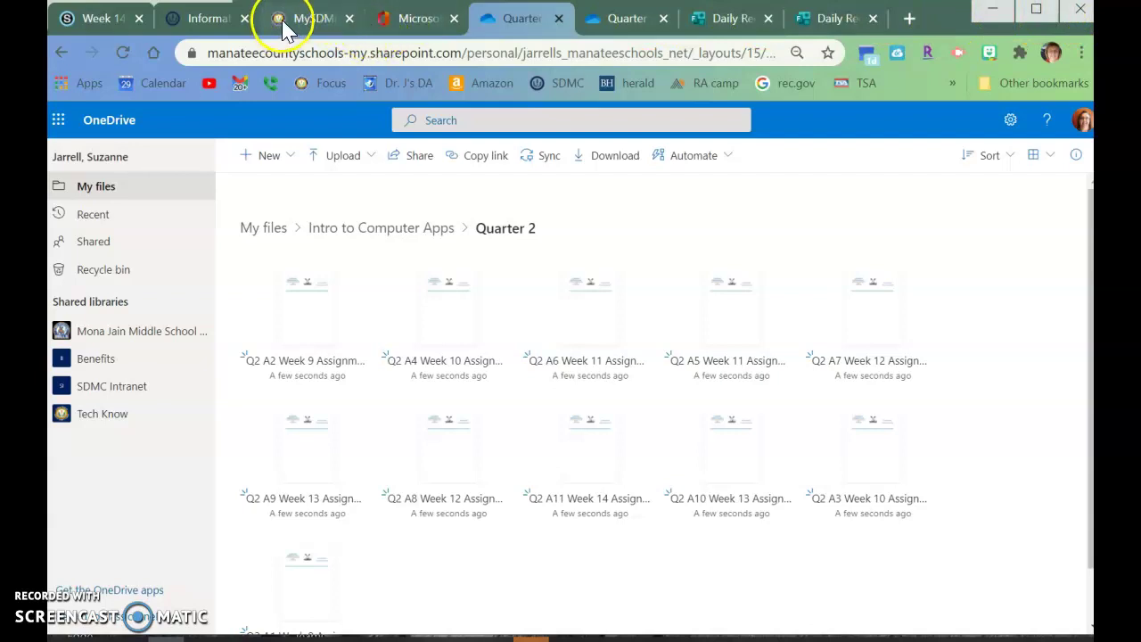
pyautogui.click(89, 29)
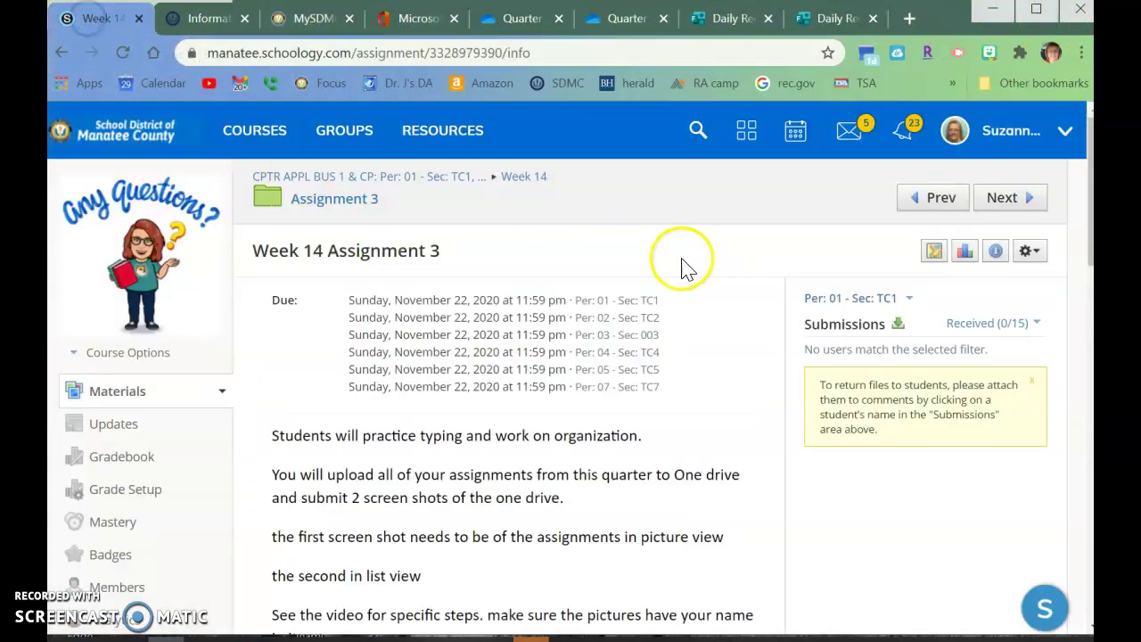